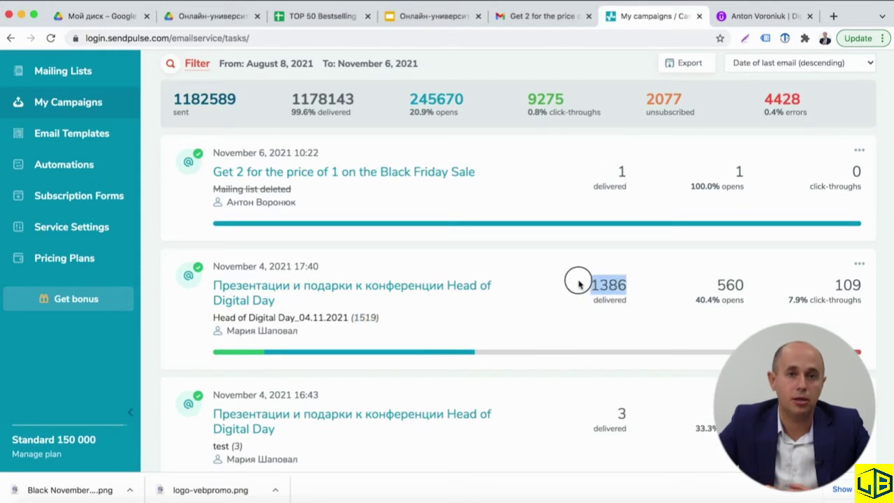
- Examine the opens and click-throughs figures of the campaign sent on November 4, 2021 at 17:40
left_click_drag(744, 285, 715, 288)
left_click(864, 290)
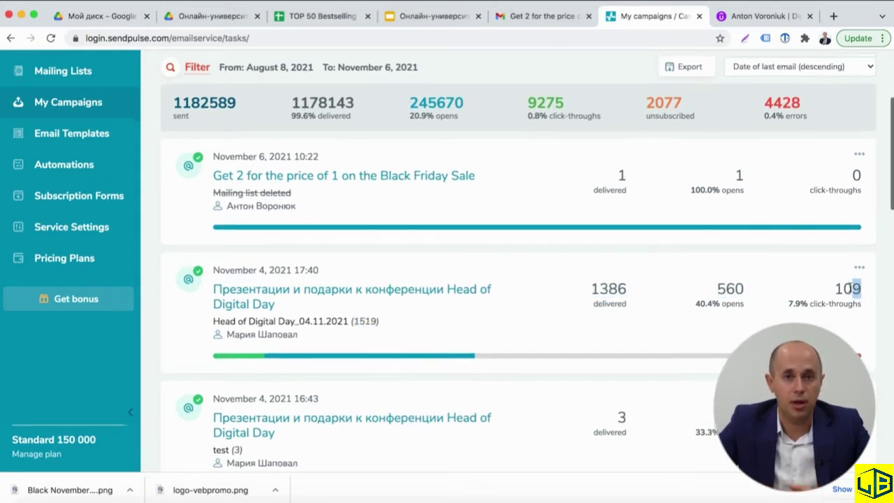
- Create a new email campaign and choose "New List 1" as its mailing list
scroll(489, 244, "up", 5)
left_click(207, 160)
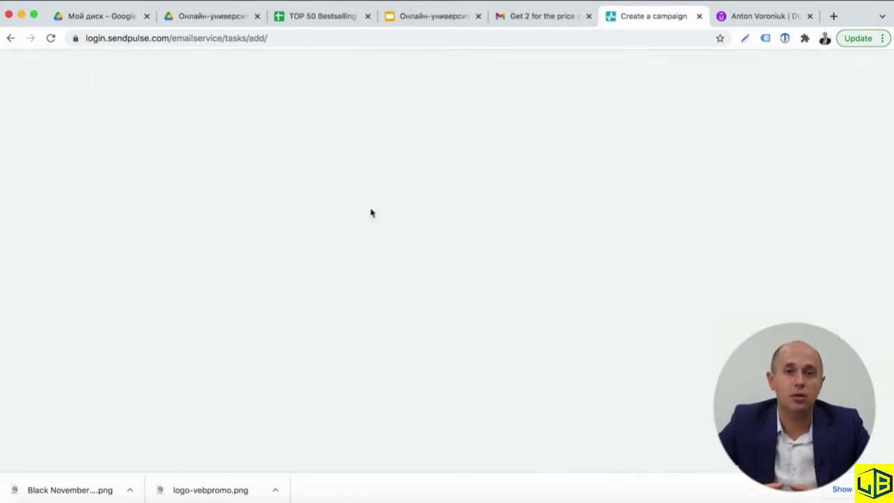
left_click(302, 195)
type("new")
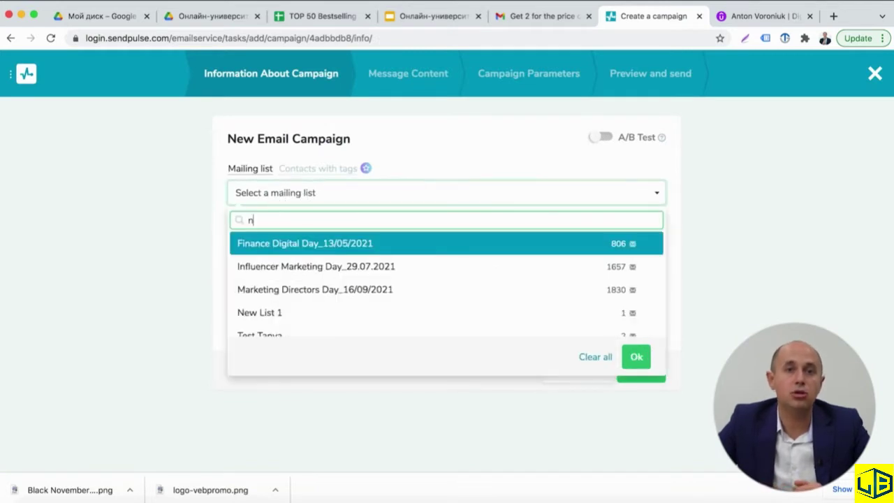
left_click(272, 244)
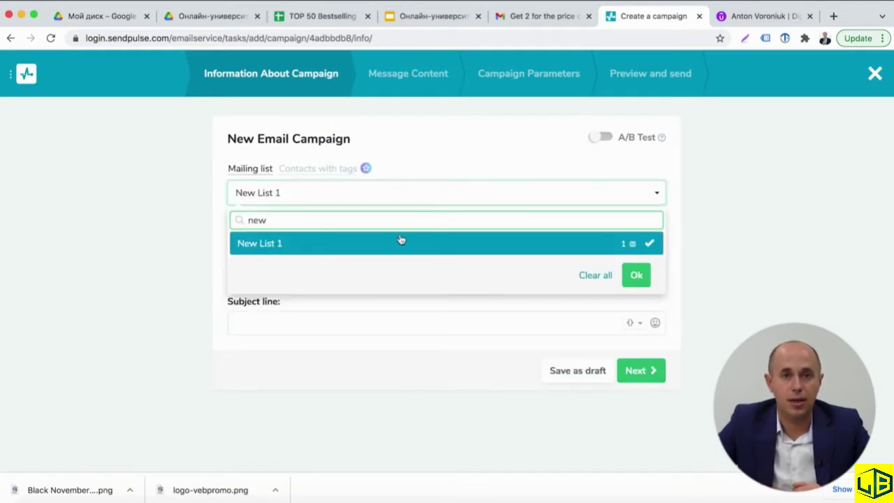
left_click(635, 273)
- Enter the campaign's subject line "Get 2 for the price of one for Black Friday sale!"
left_click(296, 368)
type("G")
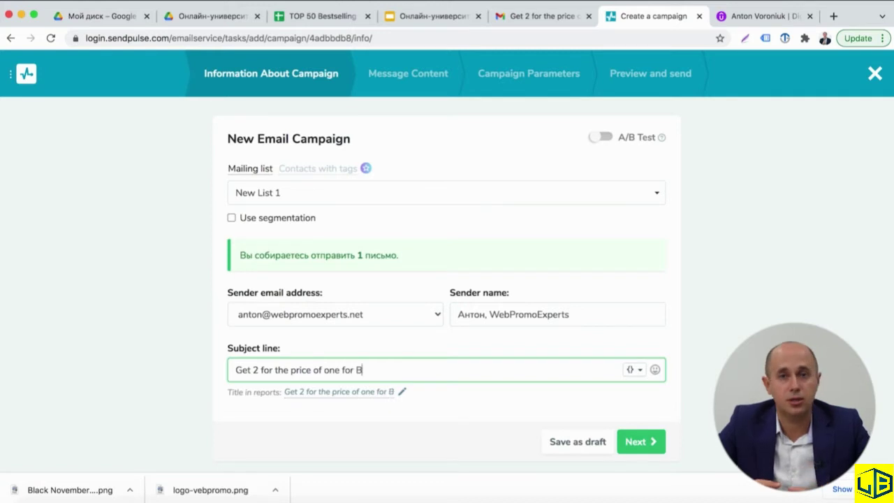
type("iday sale!")
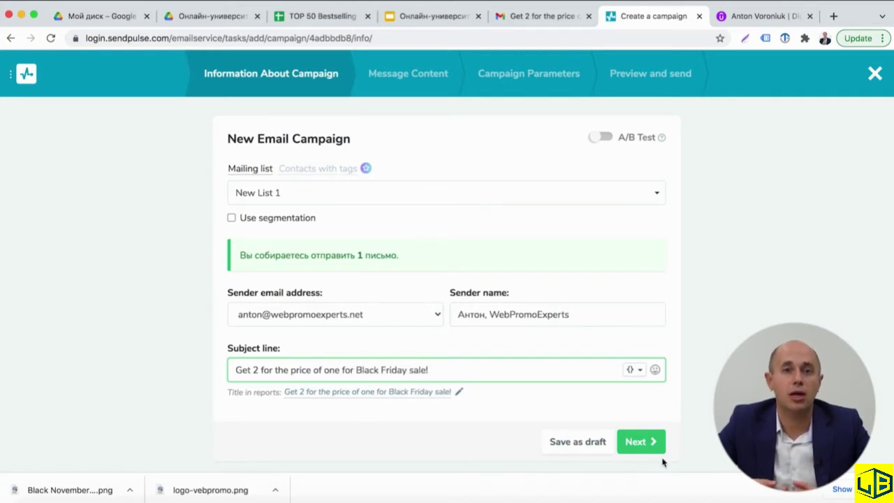
- Look through the variables and criteria that can be added to the subject line
left_click(632, 369)
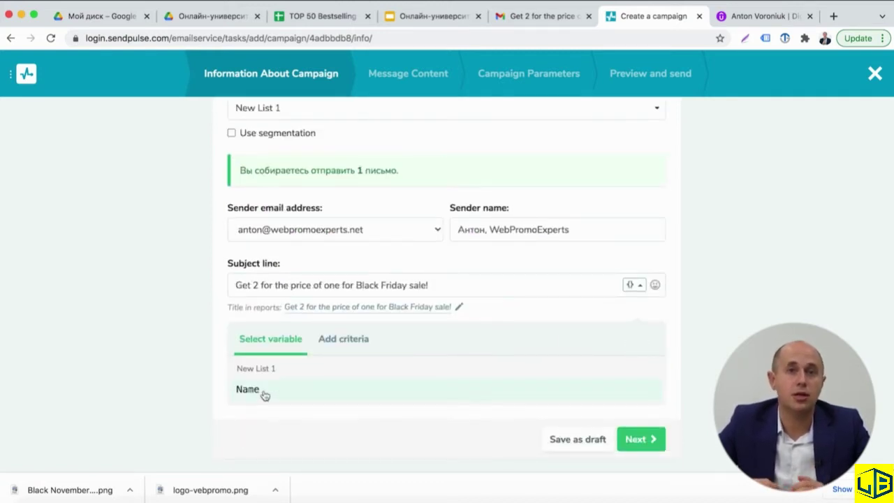
left_click(340, 351)
scroll(300, 322, "down", 2)
left_click(273, 274)
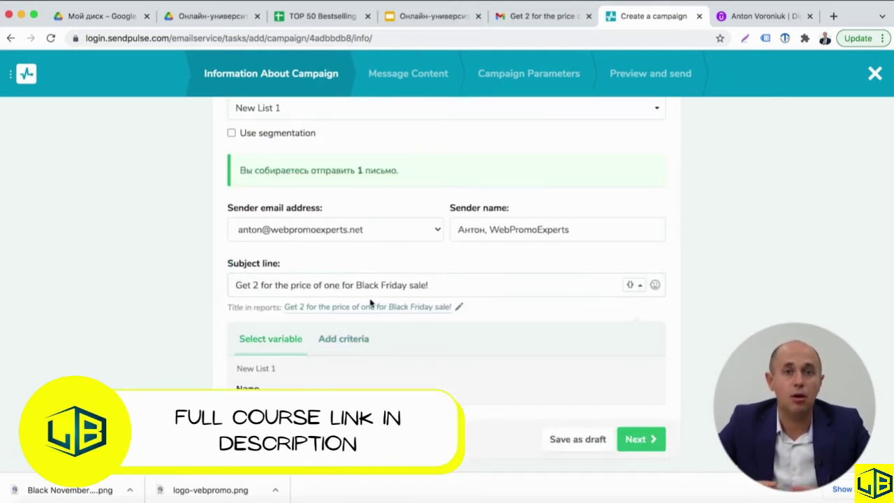
- Continue to the message content and start a new template in the template builder with the Basic structure
left_click(627, 445)
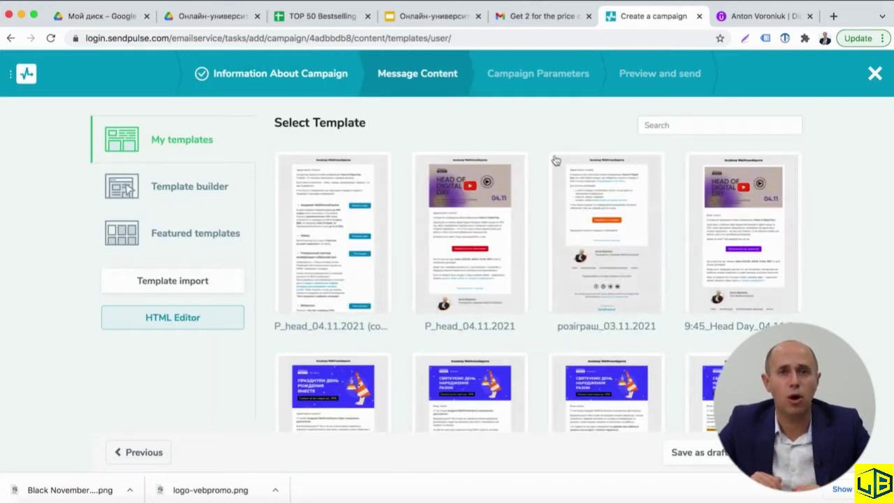
left_click(195, 186)
left_click(192, 237)
left_click(185, 208)
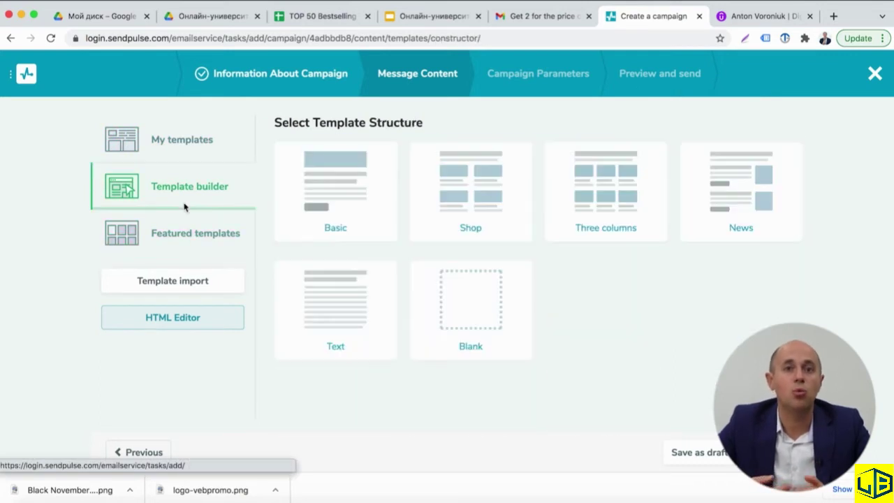
left_click(369, 196)
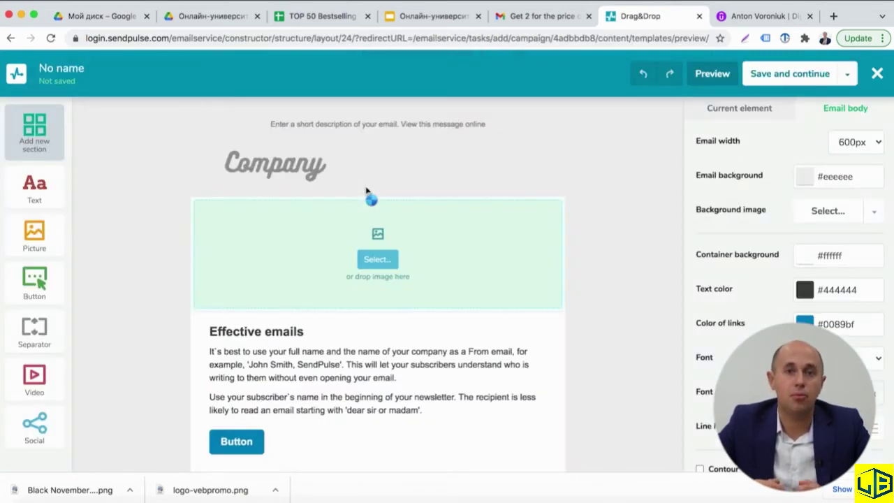
- Replace the short description above the logo with "Only 2 days for big Black Friday Sale!" and copy that line
left_click(313, 125)
triple_click(315, 129)
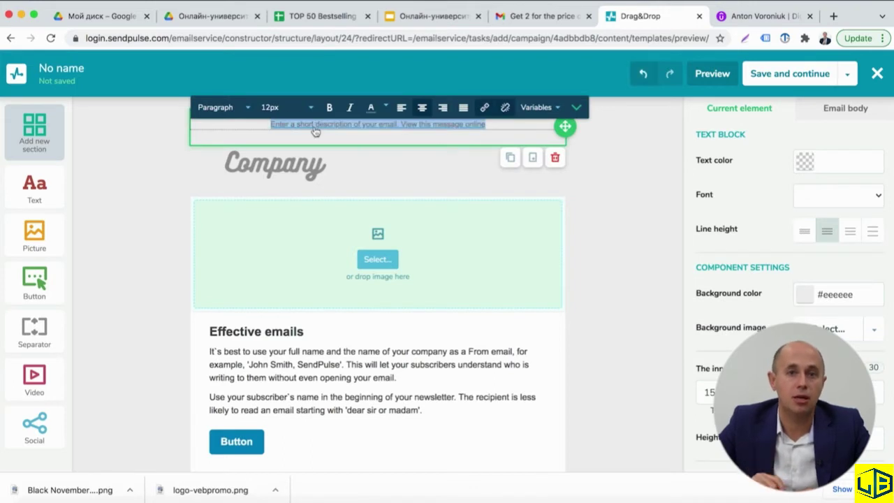
type("От")
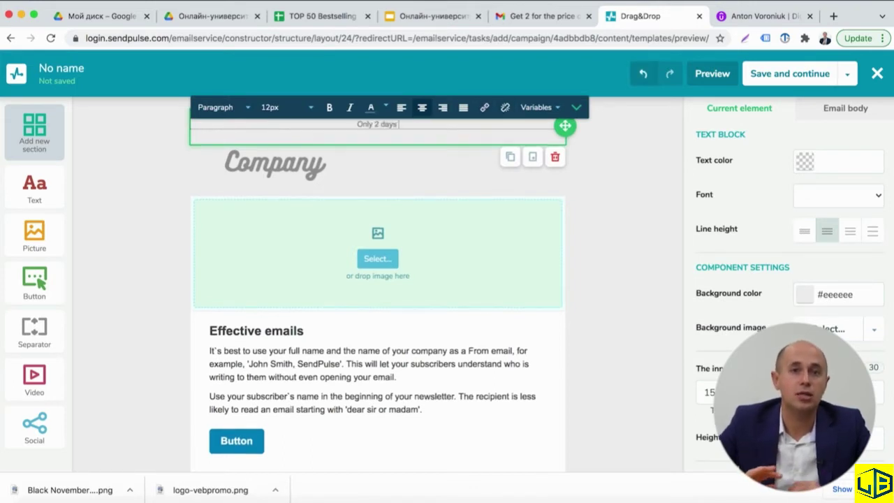
type("ly 2 days for big Black F")
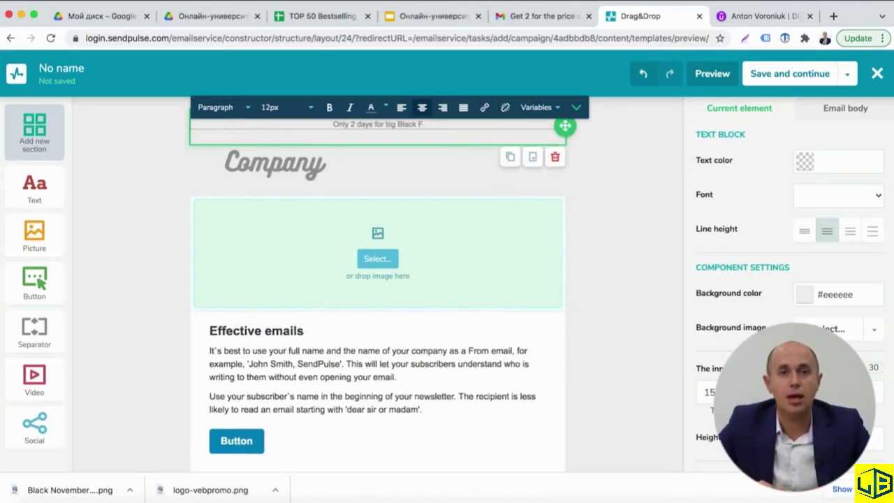
type("riday Sale!")
key("ctrl+a")
key("super+c")
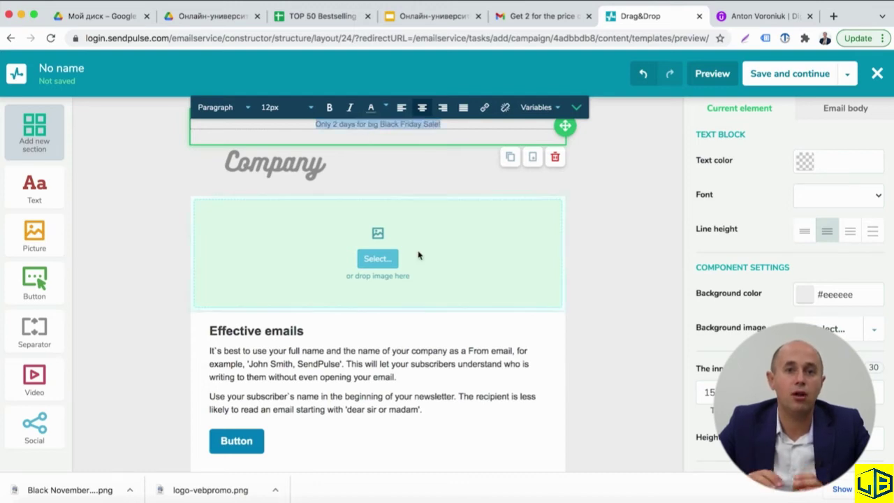
- Replace the Company placeholder logo with the uploaded logo-vebpromo image
left_click(381, 168)
left_click(532, 195)
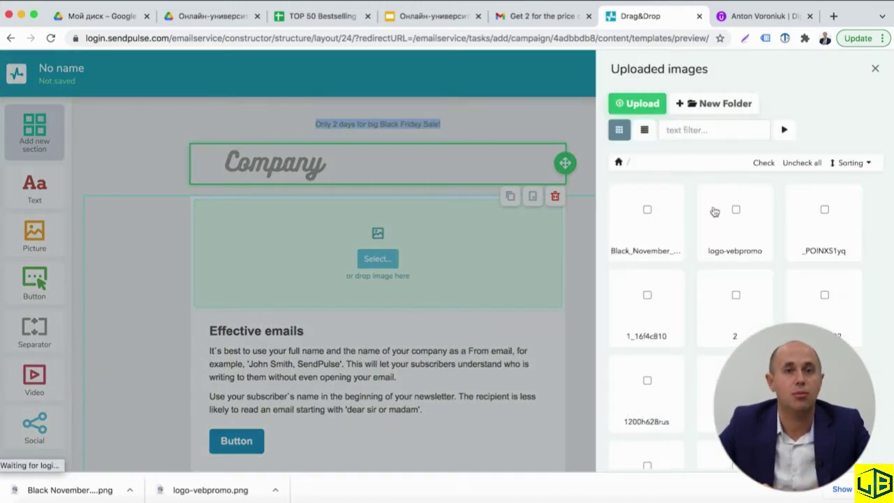
left_click(850, 163)
left_click(734, 217)
- Place the Black November banner image in the empty picture block below the logo
left_click(211, 300)
left_click(38, 500)
left_click(524, 175)
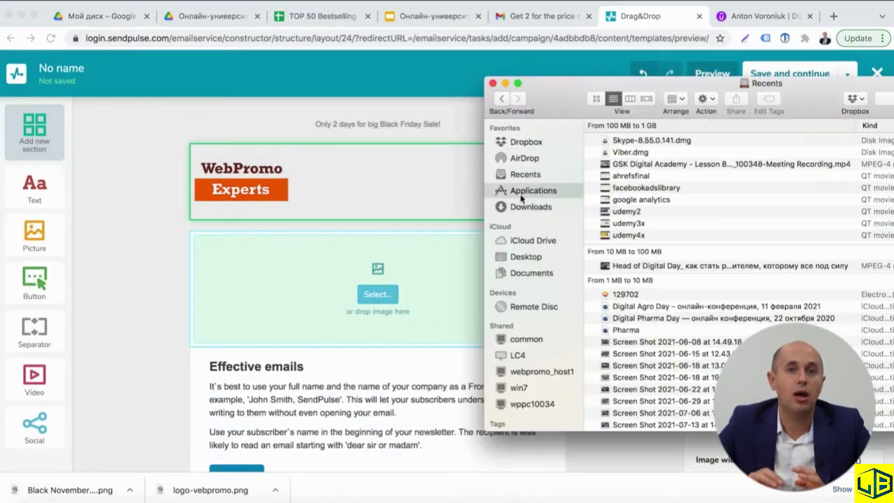
left_click(530, 207)
left_click(333, 298)
- Replace the "Effective emails" text block with the copied line "Only 2 days for big Black Friday Sale!"
scroll(333, 298, "down", 3)
triple_click(256, 325)
key("super+a")
key("super+v")
left_click(164, 336)
double_click(343, 291)
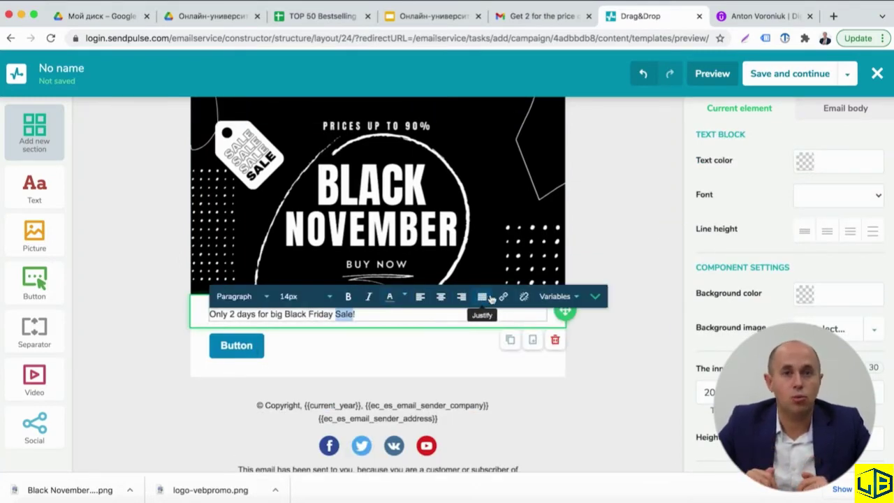
left_click(164, 355)
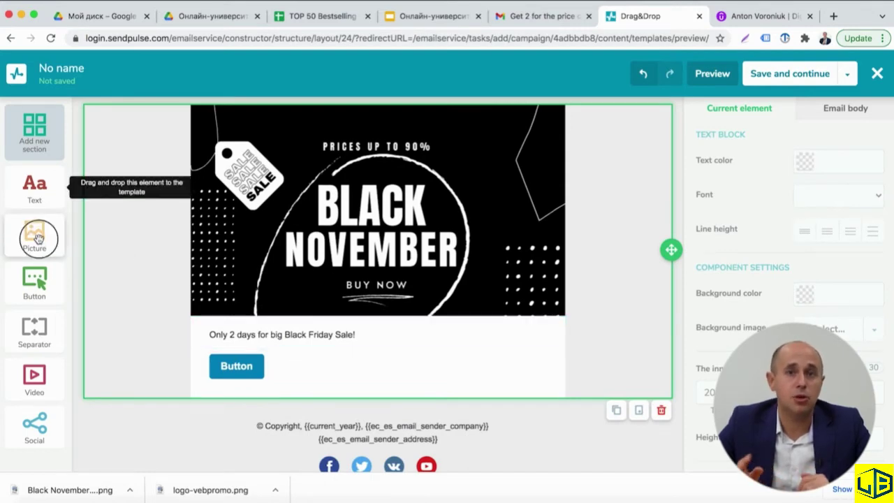
left_click_drag(34, 375, 35, 374)
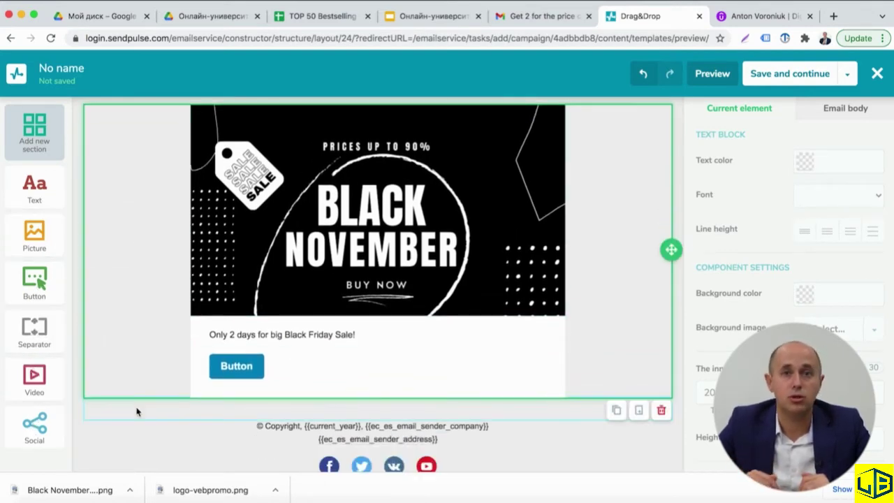
- Link the button below the text to the instructor's Udemy profile, using the address from the open browser tab
left_click(231, 366)
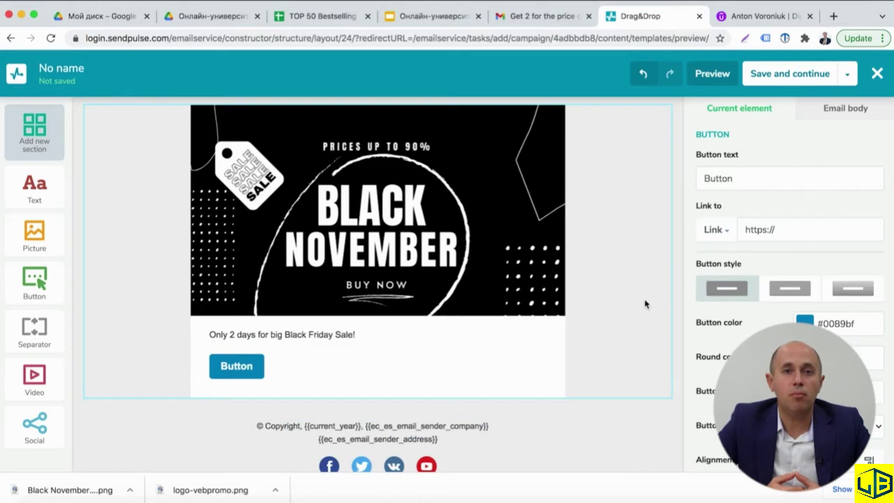
double_click(752, 182)
left_click(761, 229)
left_click(757, 16)
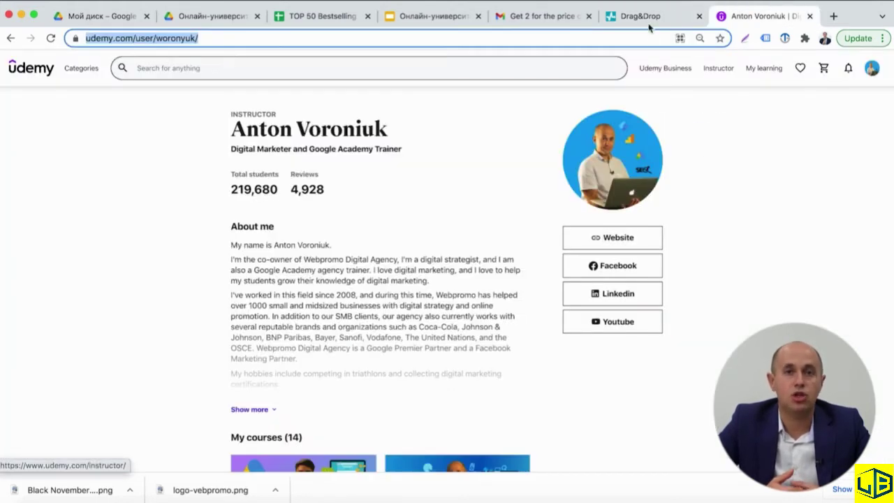
left_click(641, 15)
type("https://www.udemy.com/user/woronyuk/")
- Change the button's text to "Buy now!"
double_click(752, 179)
type("B")
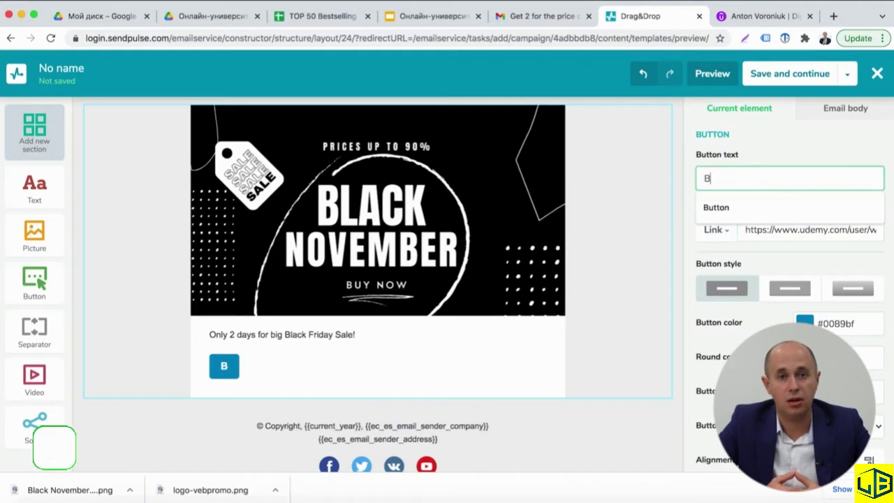
type("uy now!")
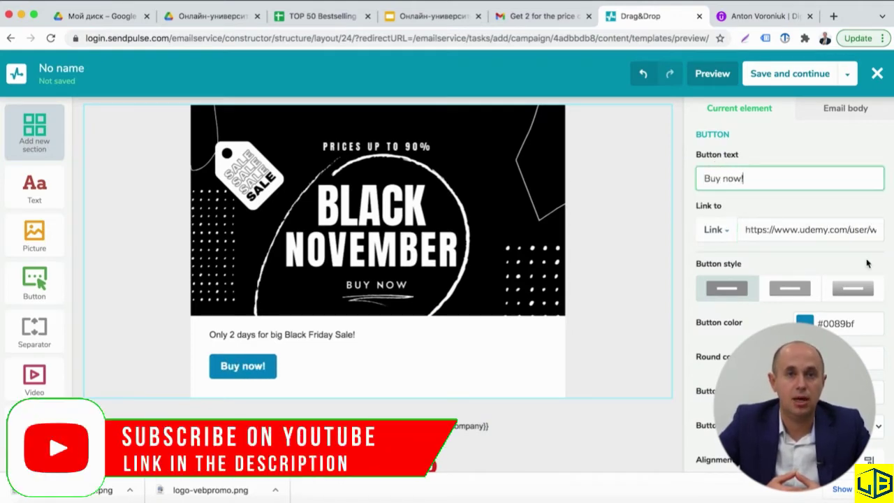
- Set the color of the "Buy now!" button to red, #bf001d
scroll(867, 263, "down", 4)
scroll(802, 262, "up", 2)
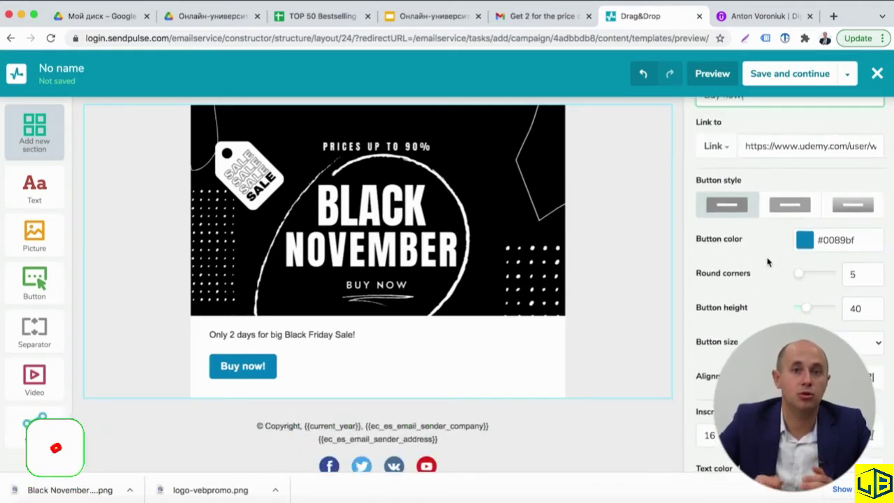
scroll(767, 261, "up", 1)
left_click(805, 298)
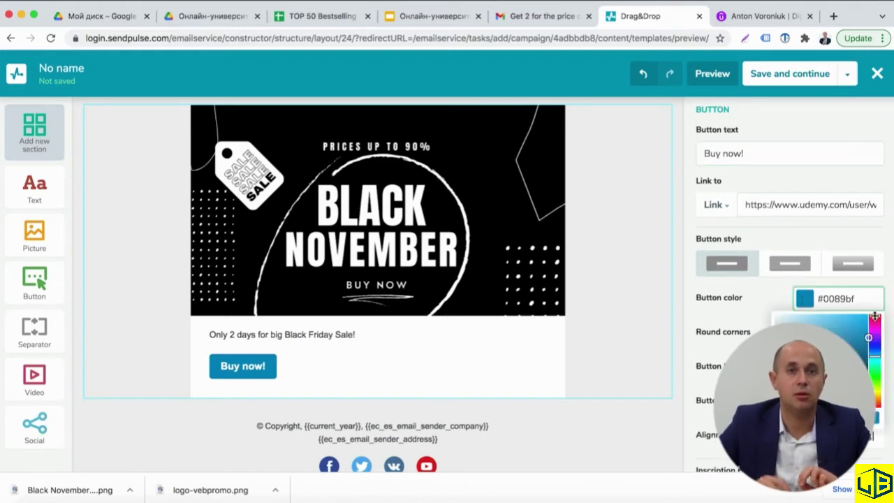
left_click(877, 315)
- Set the size of the "Buy now!" button to the full width
scroll(802, 277, "down", 5)
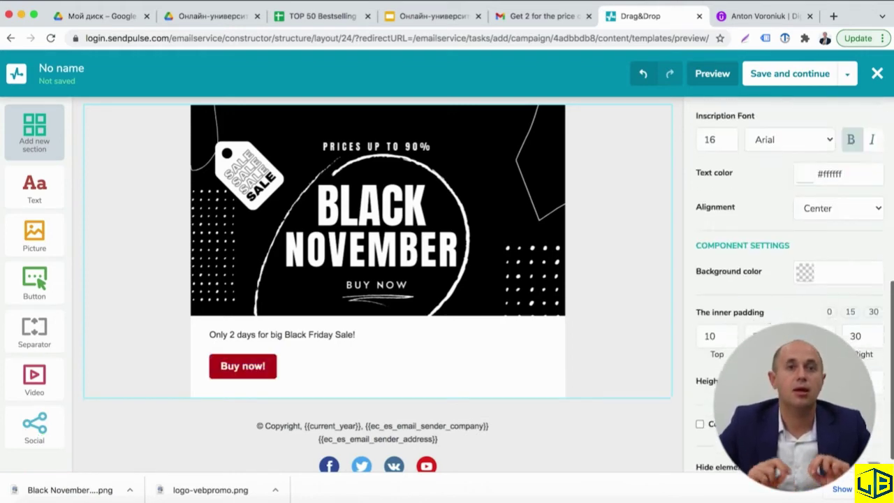
scroll(789, 279, "up", 3)
left_click(838, 265)
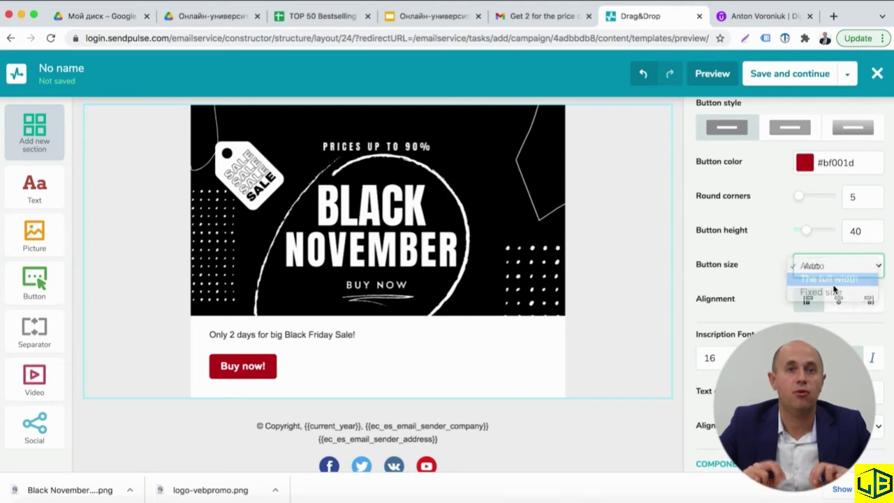
left_click(833, 282)
- Look through the button's style, inscription font and component settings
scroll(834, 282, "down", 4)
scroll(814, 239, "up", 1)
scroll(776, 319, "up", 5)
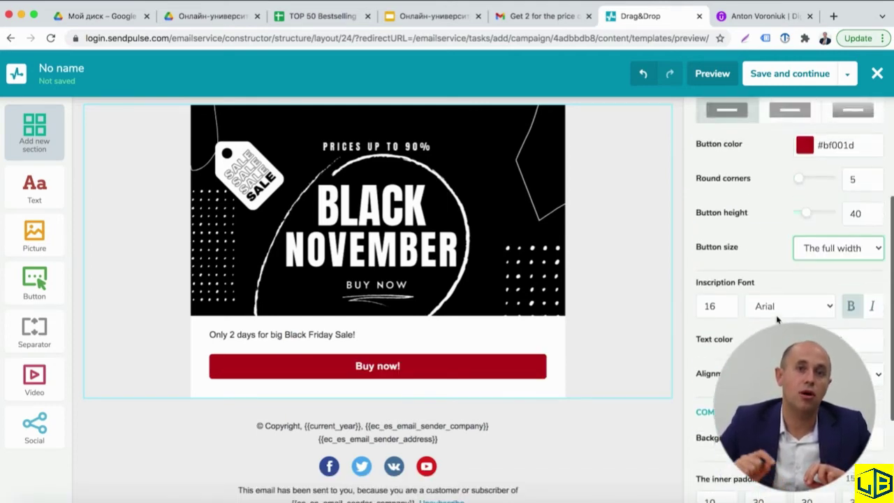
scroll(776, 319, "down", 5)
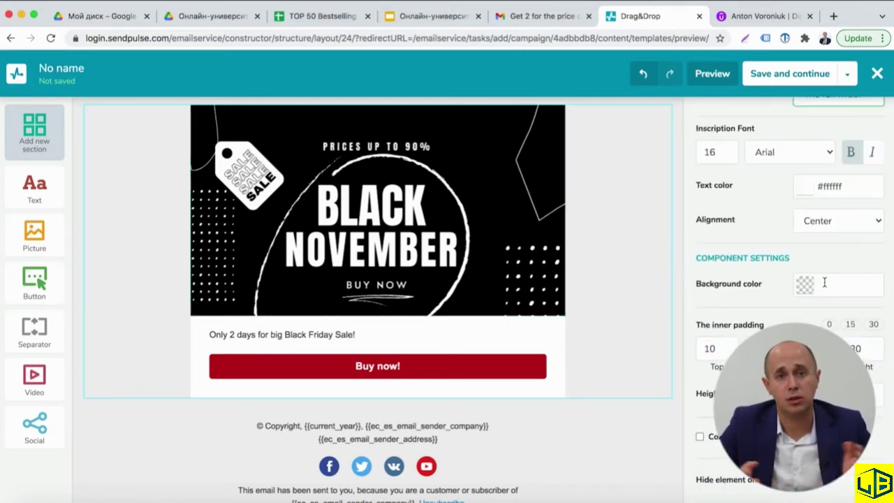
scroll(813, 279, "up", 5)
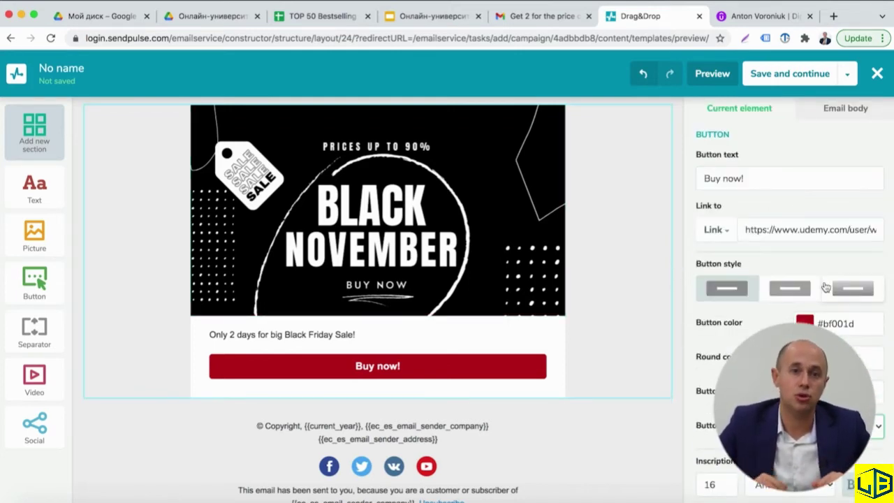
- Add a social links block directly below the "Buy now!" button
scroll(825, 287, "down", 5)
left_click_drag(34, 424, 253, 416)
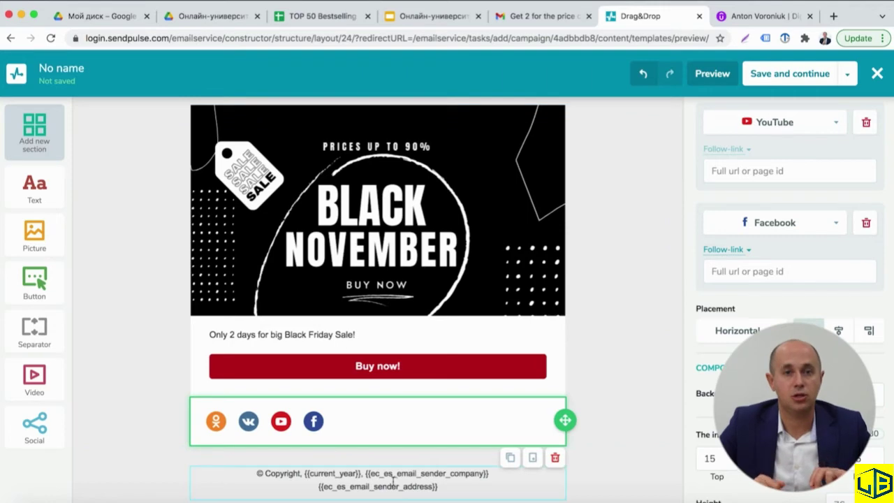
- Preview the email on desktop and mobile, save it and continue despite the missing social site links
left_click(711, 74)
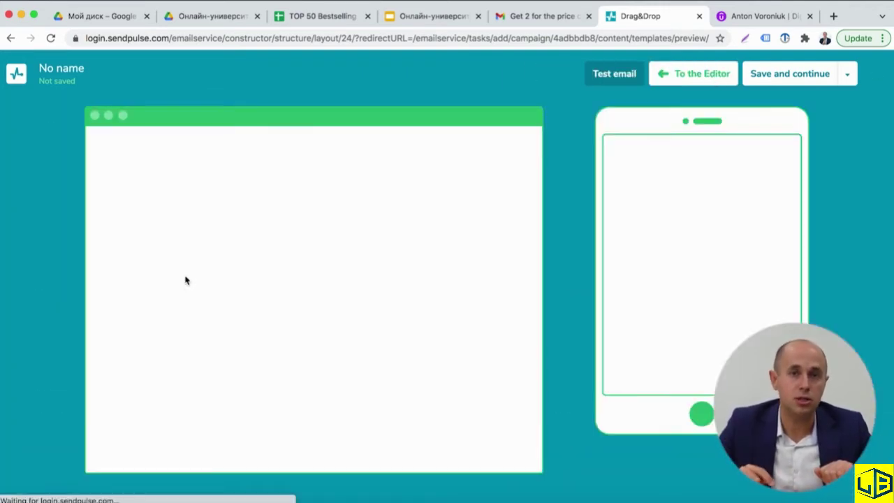
scroll(260, 336, "down", 10)
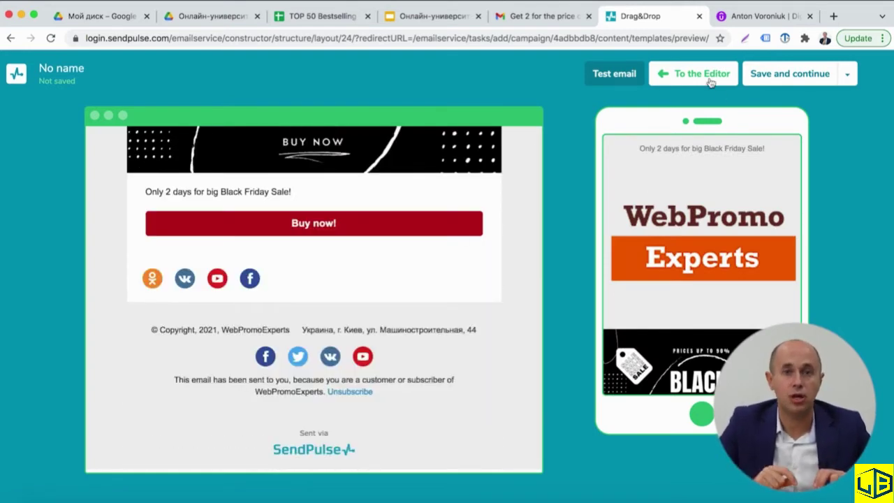
left_click(798, 82)
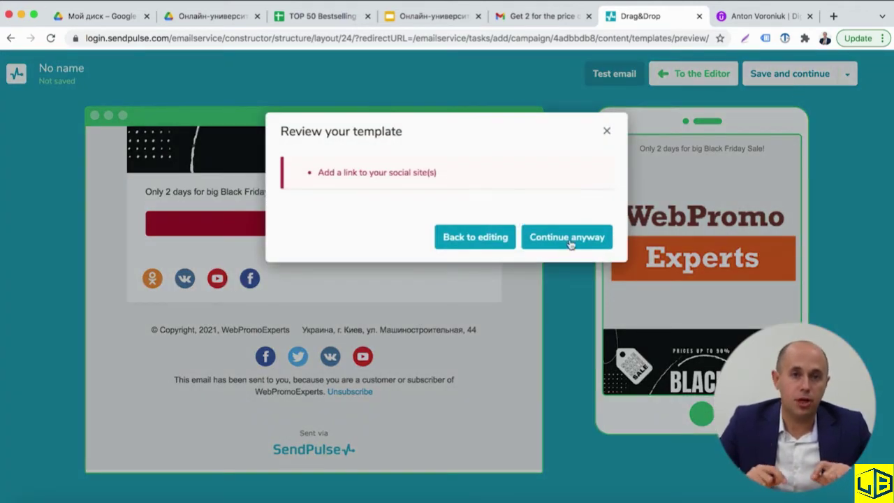
left_click(567, 241)
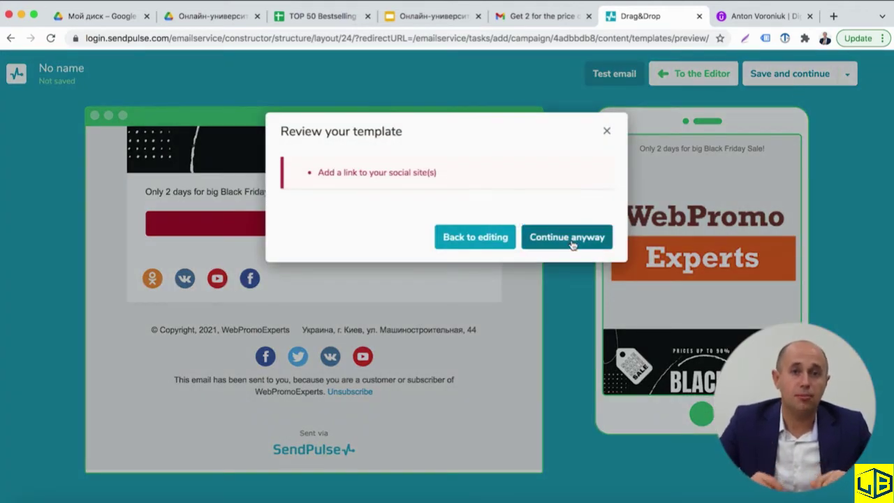
triple_click(325, 170)
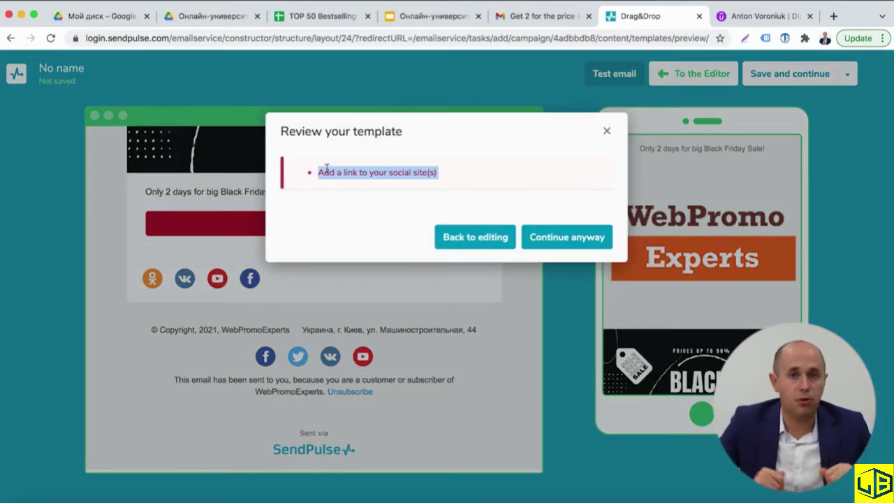
left_click(567, 238)
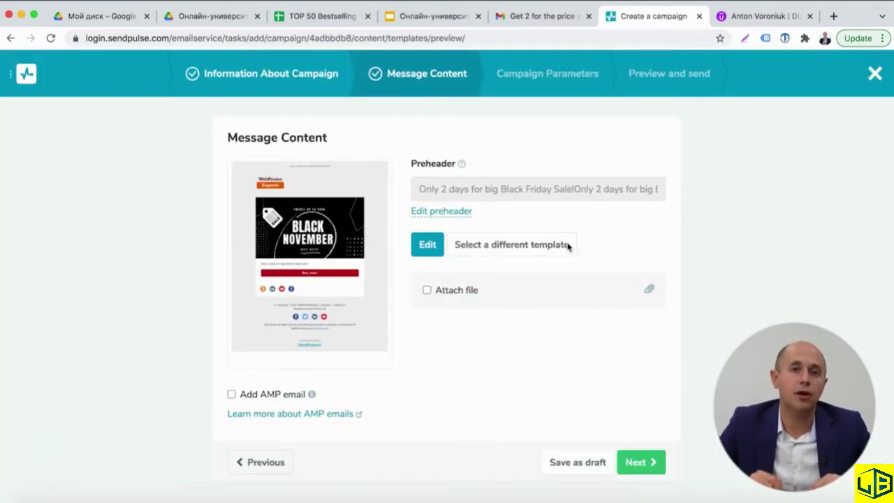
- Leave the message without an attached file and proceed to the campaign parameters
left_click(427, 289)
left_click(428, 291)
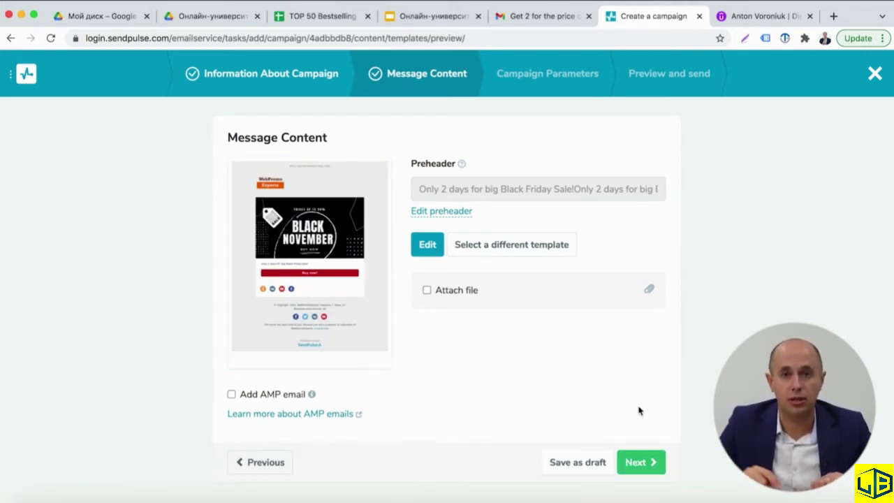
left_click(638, 462)
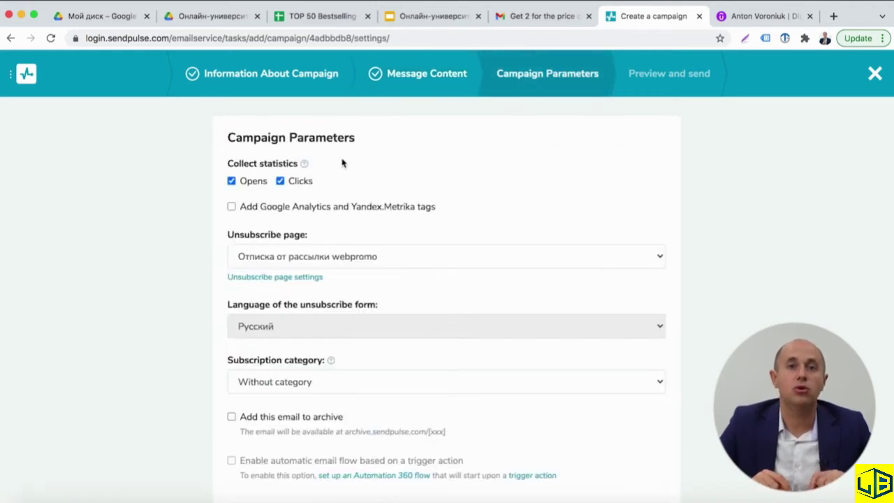
- Add Google Analytics and Yandex.Metrika tags to the campaign and proceed to the preview and send stage
left_click(232, 207)
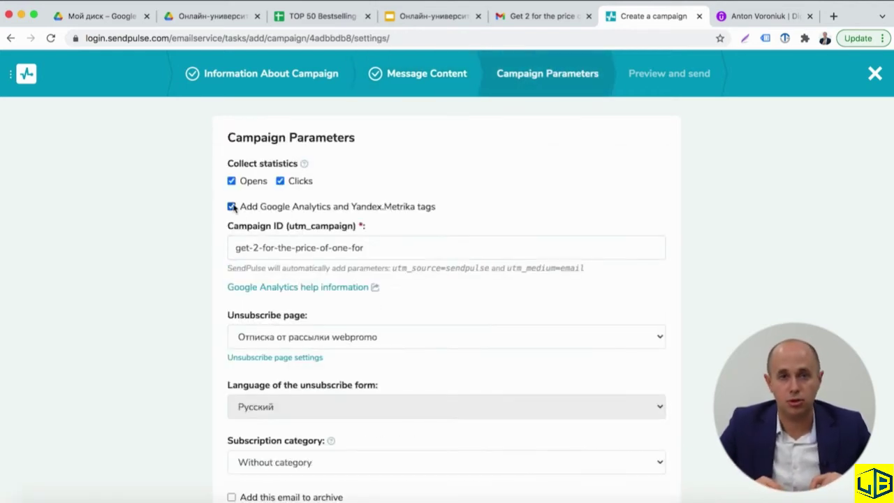
scroll(234, 206, "down", 3)
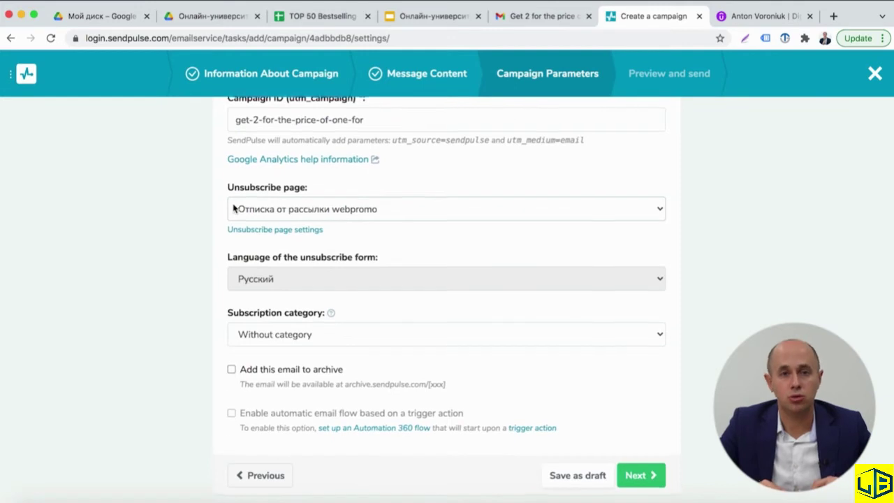
scroll(233, 208, "up", 3)
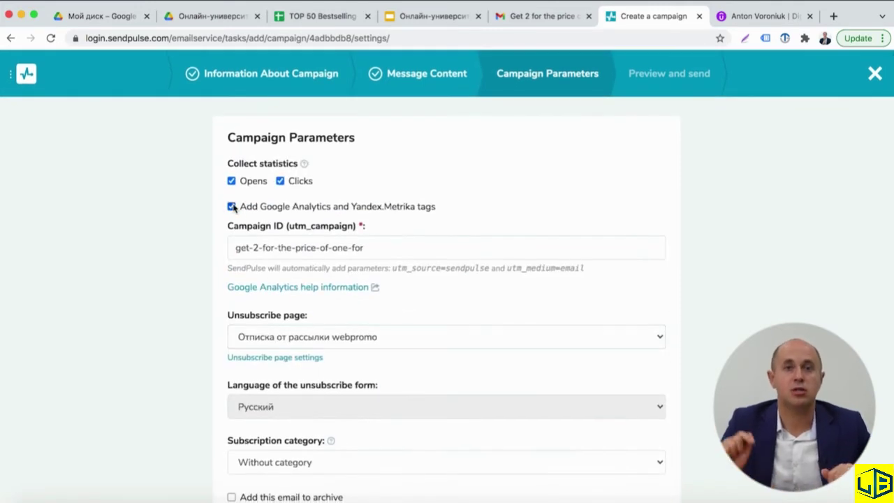
scroll(233, 207, "down", 3)
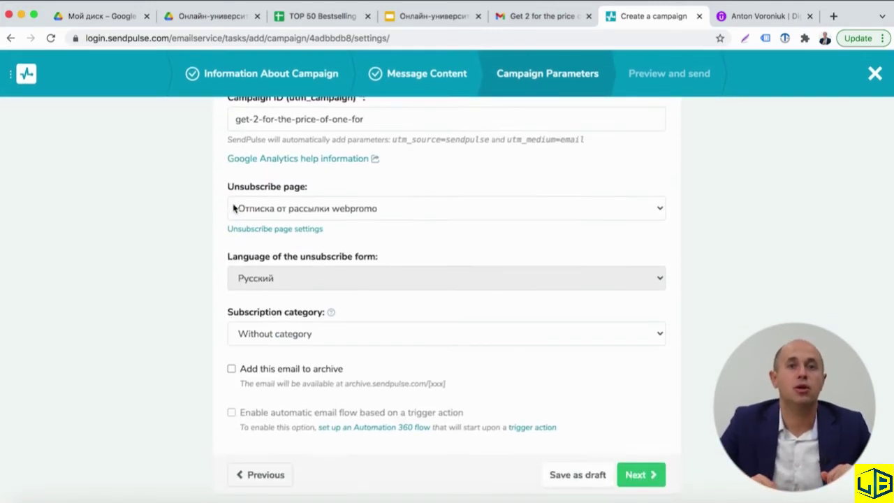
left_click(648, 483)
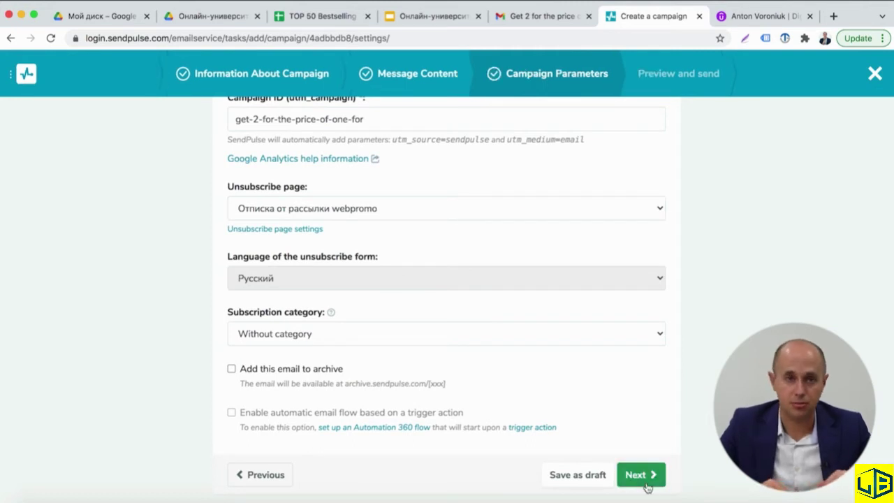
- Set the campaign's sending time to Send now and start the campaign
scroll(511, 338, "down", 5)
left_click(169, 383)
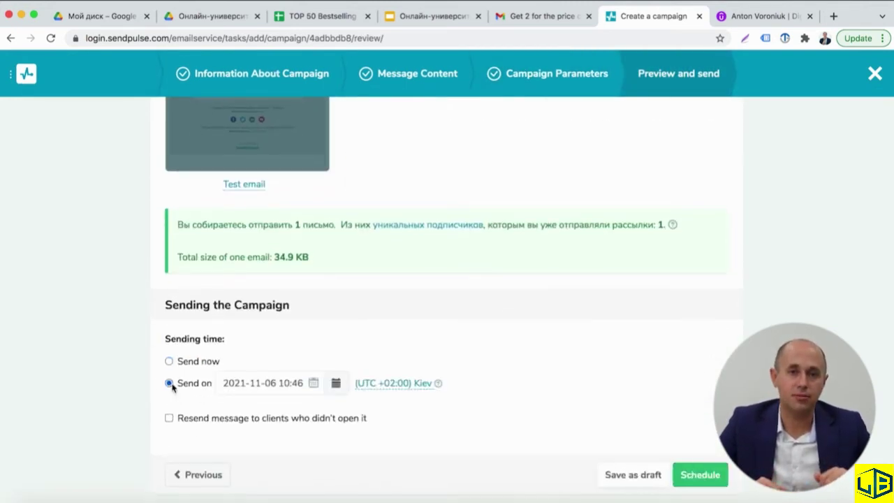
left_click(169, 361)
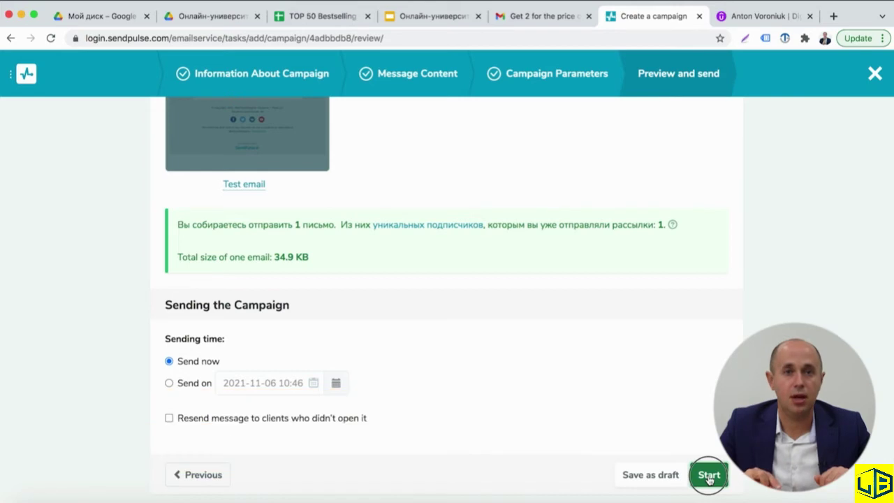
left_click(708, 475)
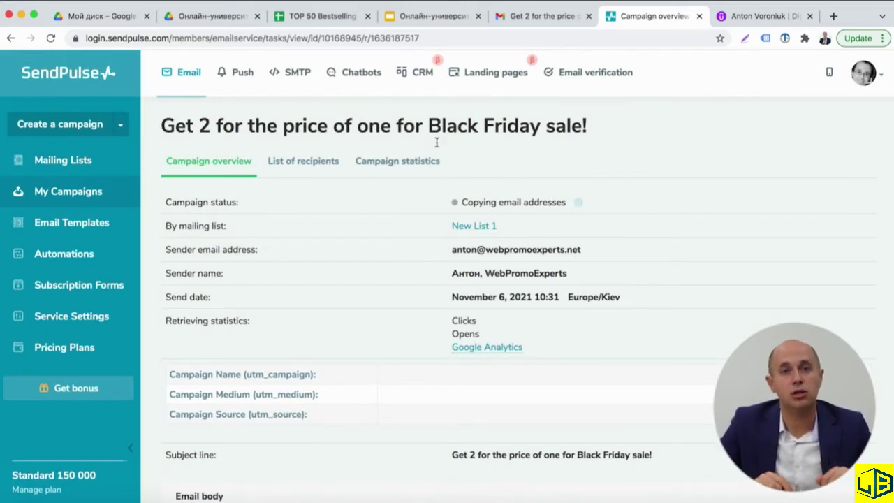
- Look through the email template library and the images stored in the Image Manager
left_click(98, 229)
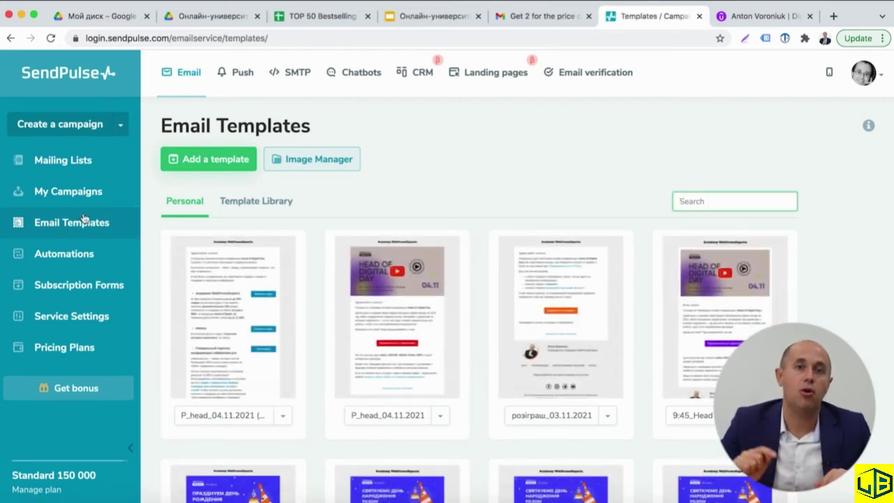
left_click(283, 207)
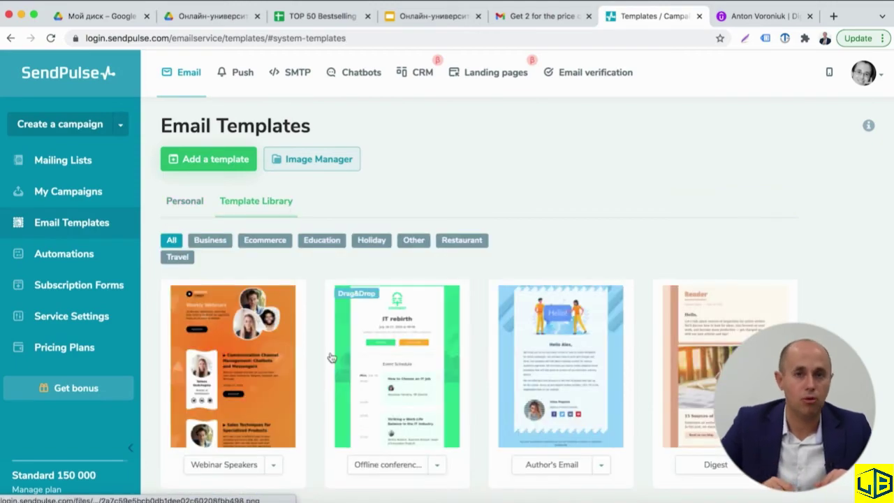
scroll(332, 357, "down", 10)
scroll(332, 356, "up", 12)
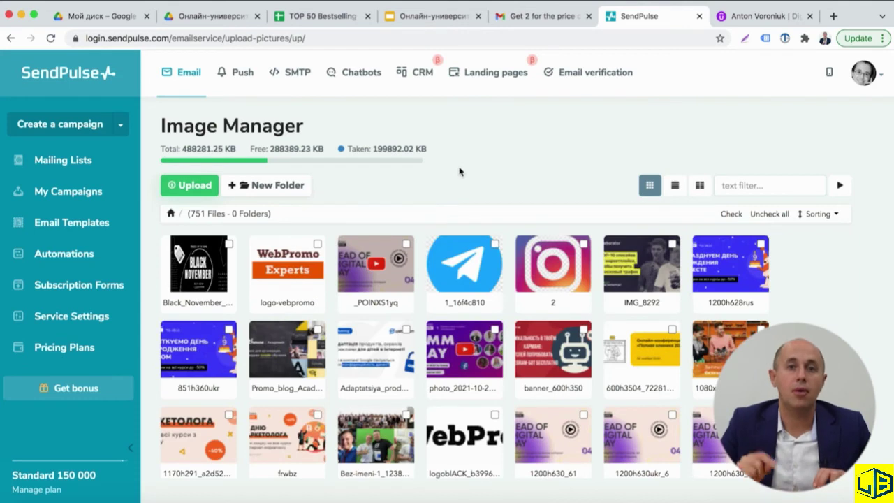
mouse_move(639, 300)
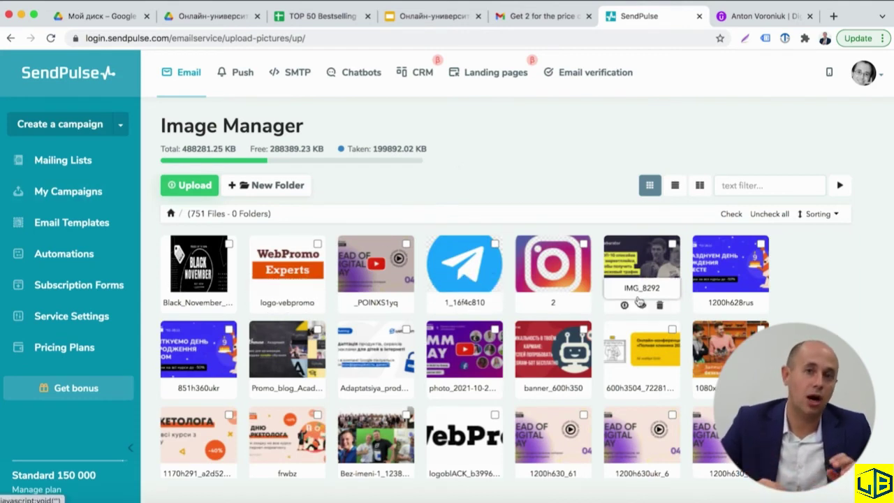
- View the automations overview and the list of subscription forms
left_click(51, 256)
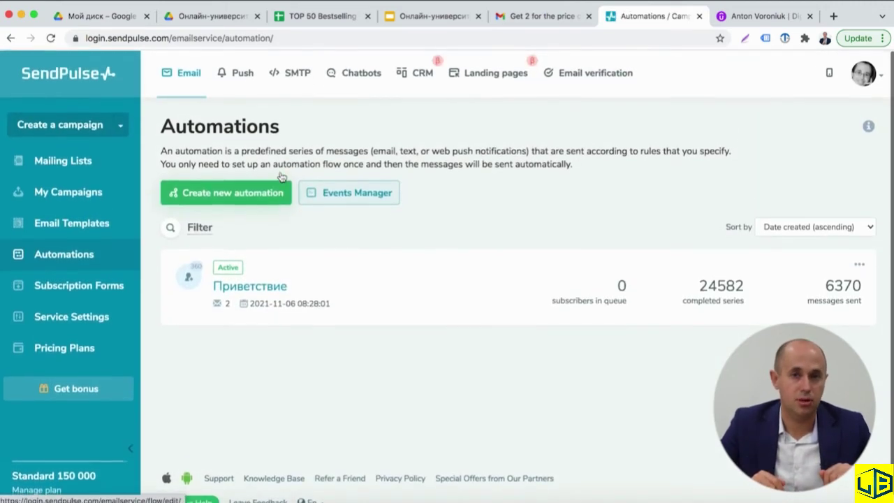
left_click(105, 284)
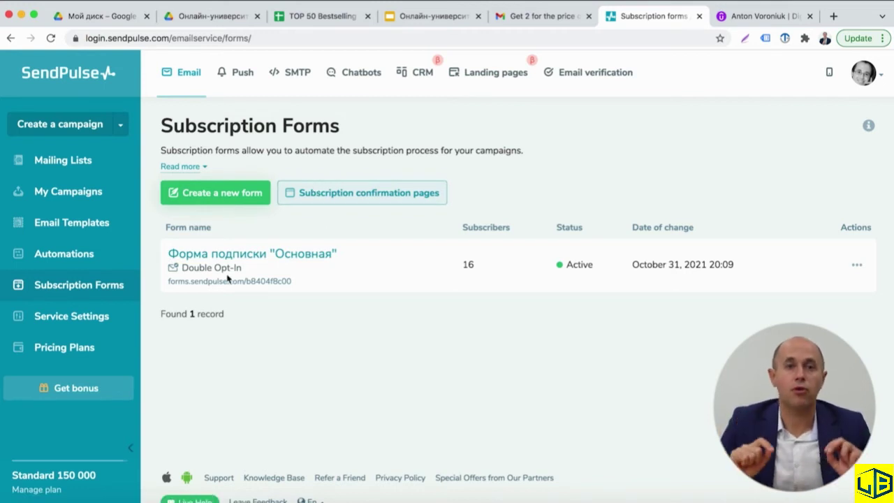
- Start a new pop-up subscription form, view its mailing list selection and return to the form types
left_click(222, 195)
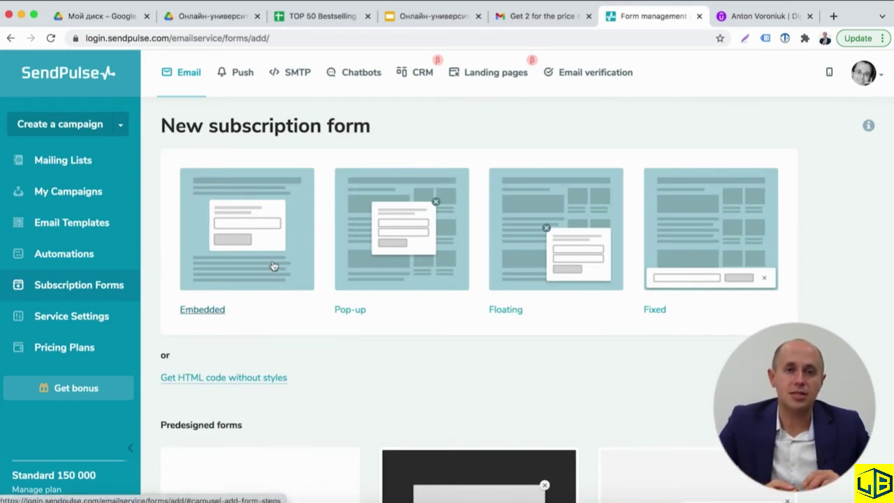
left_click(396, 274)
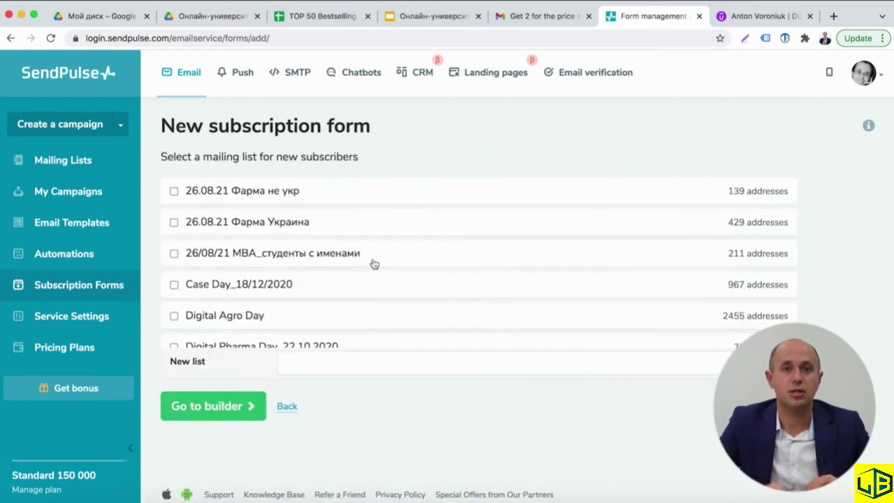
scroll(342, 425, "down", 2)
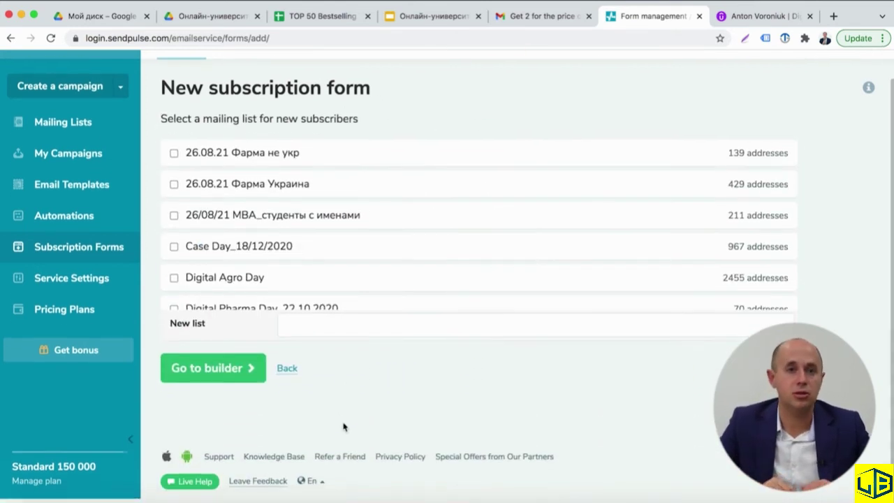
scroll(342, 425, "up", 2)
scroll(343, 426, "down", 1)
scroll(283, 376, "up", 1)
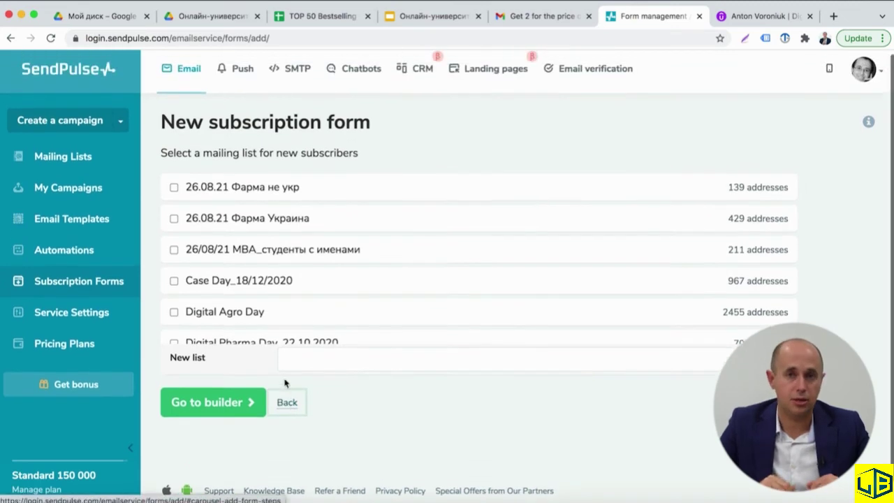
left_click(287, 386)
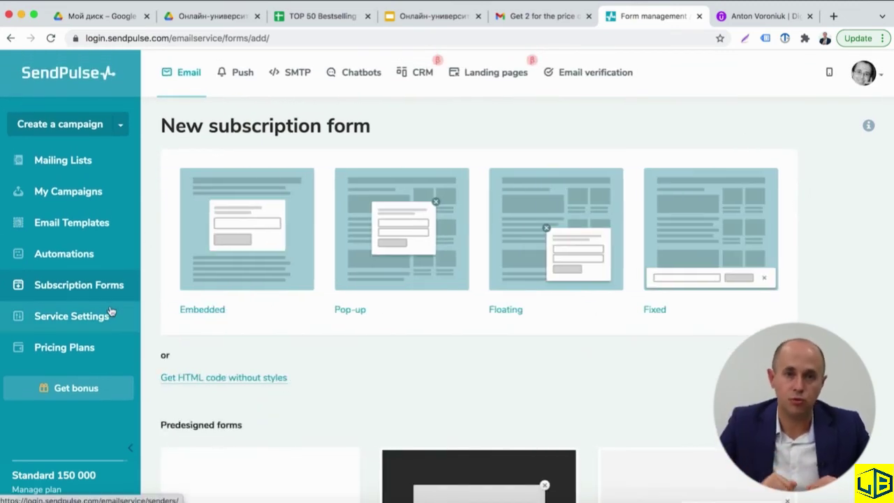
- Examine the predesigned subscription forms, including the pop-up, fixed, horizontal and survey designs
scroll(356, 338, "down", 4)
scroll(356, 338, "down", 5)
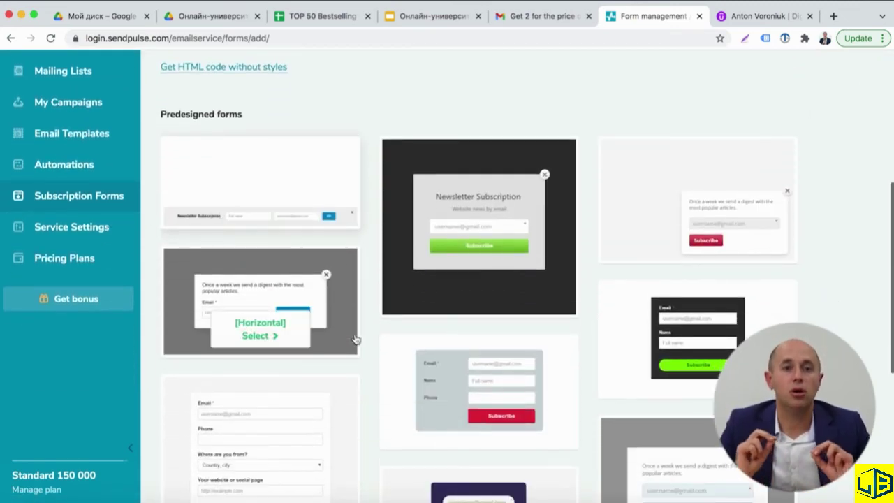
scroll(355, 337, "up", 3)
scroll(355, 338, "up", 6)
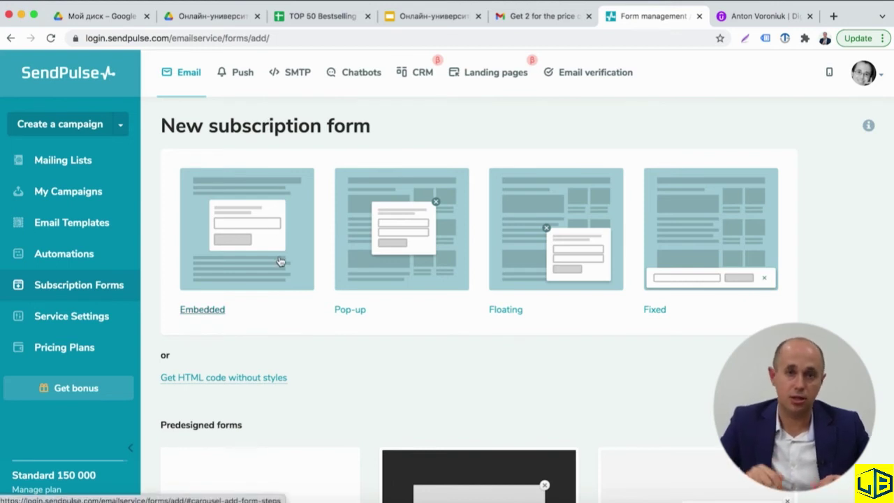
scroll(279, 261, "down", 1)
scroll(279, 260, "down", 4)
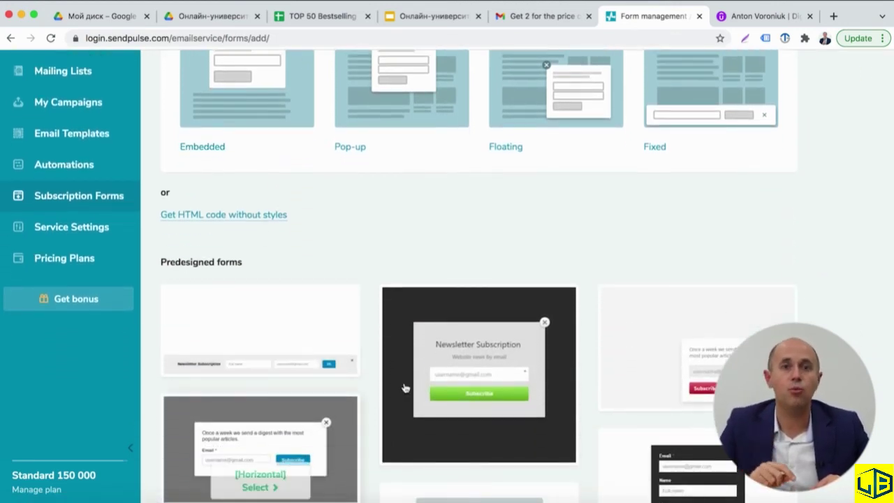
mouse_move(478, 369)
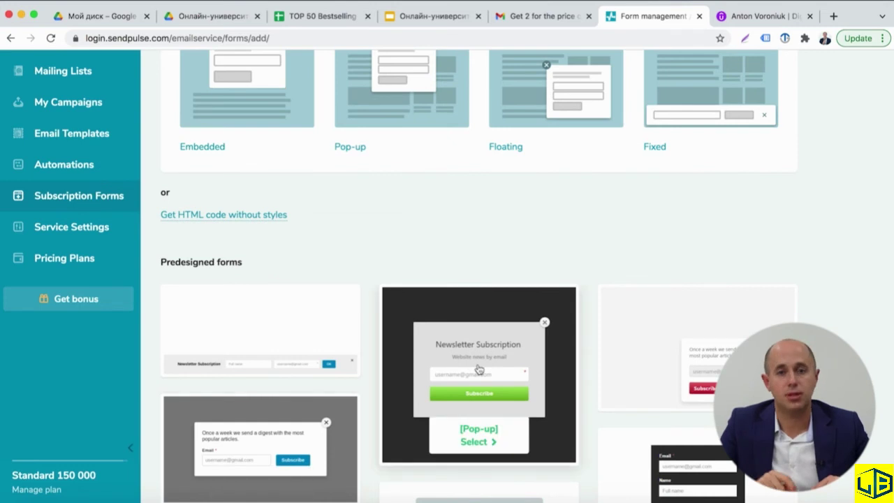
scroll(479, 369, "down", 6)
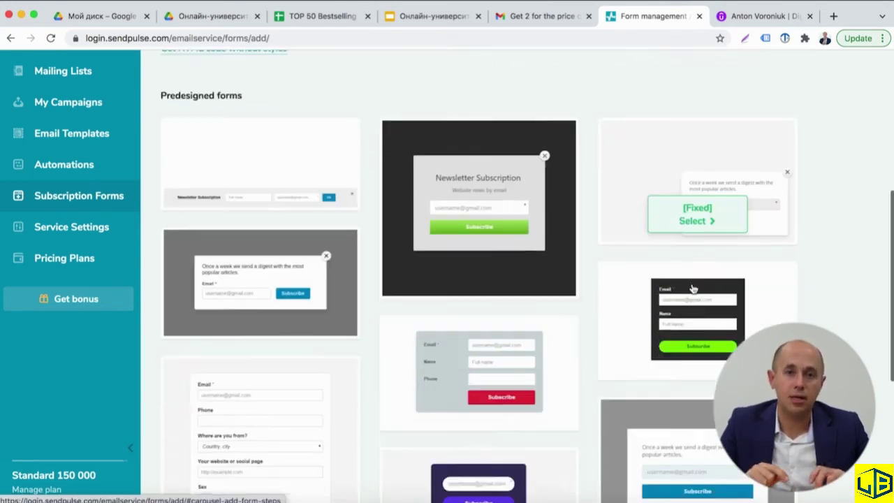
scroll(519, 305, "down", 3)
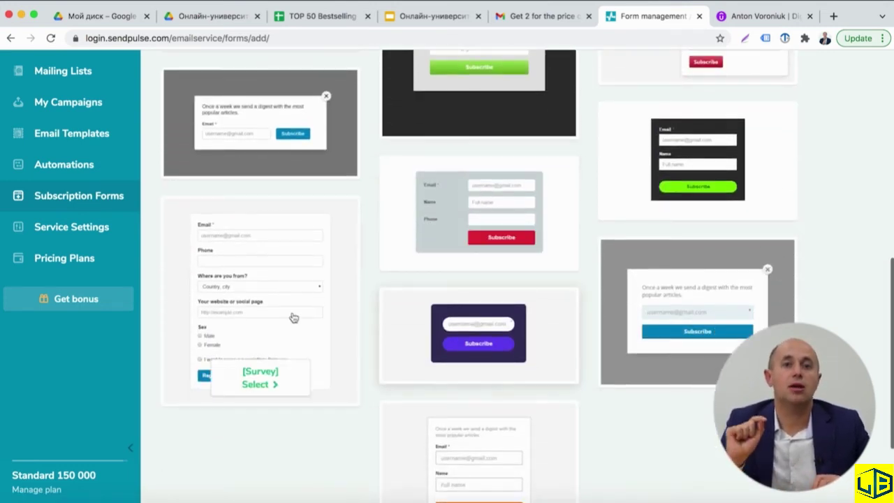
mouse_move(726, 335)
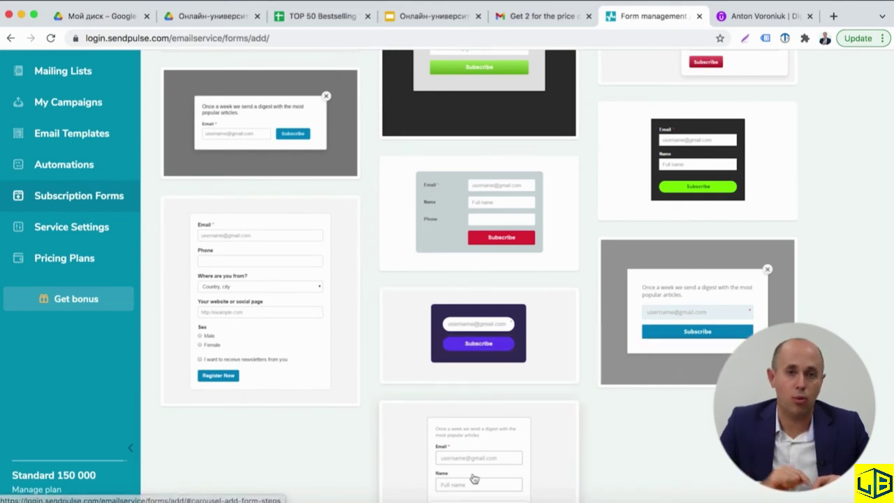
scroll(473, 478, "up", 6)
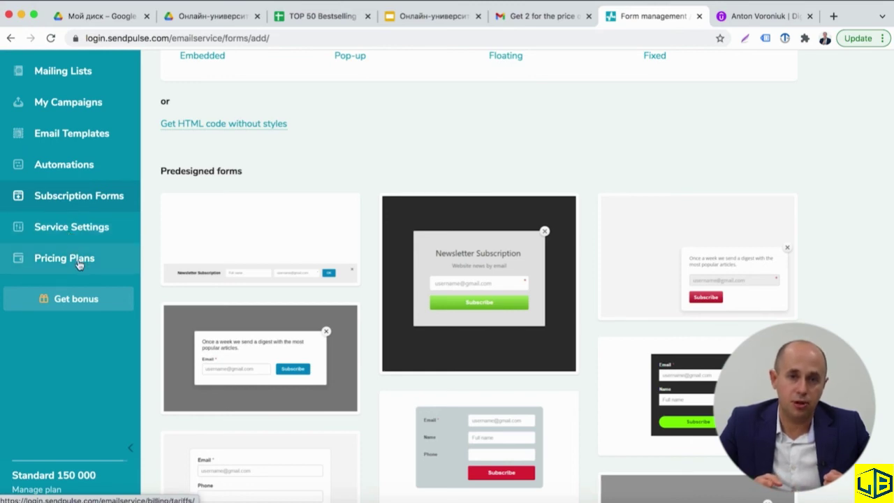
- Open the pricing plans and compare the email plans' prices and list sizes
left_click(79, 264)
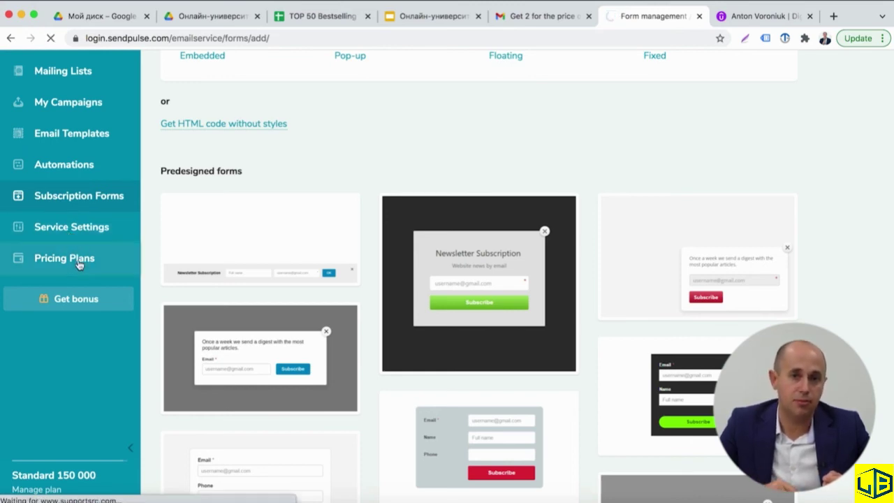
scroll(435, 302, "down", 2)
scroll(435, 301, "down", 1)
scroll(390, 343, "up", 3)
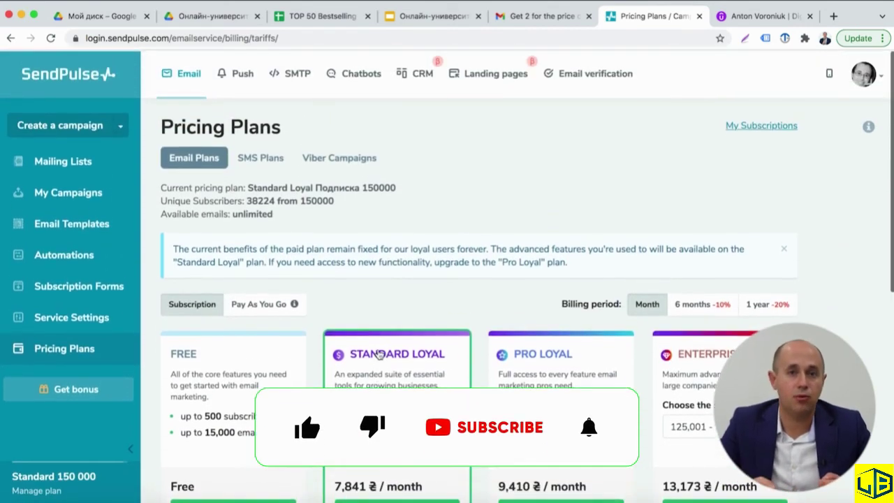
scroll(377, 354, "down", 10)
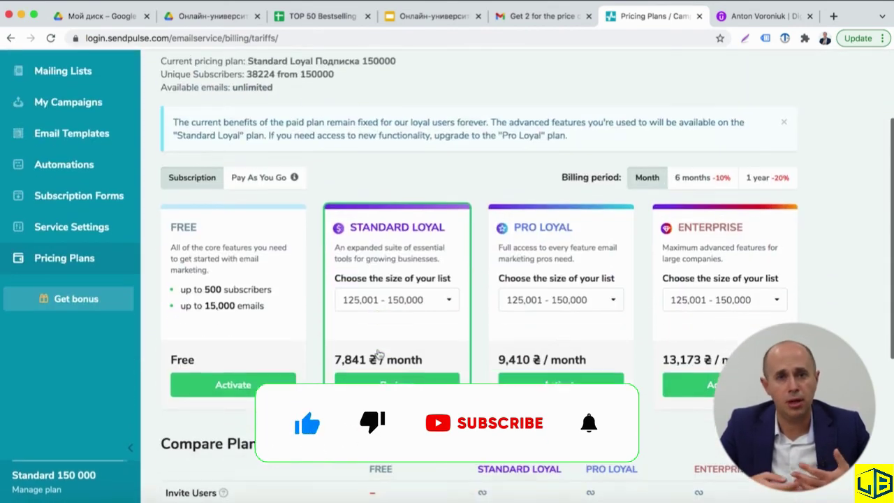
scroll(378, 354, "up", 5)
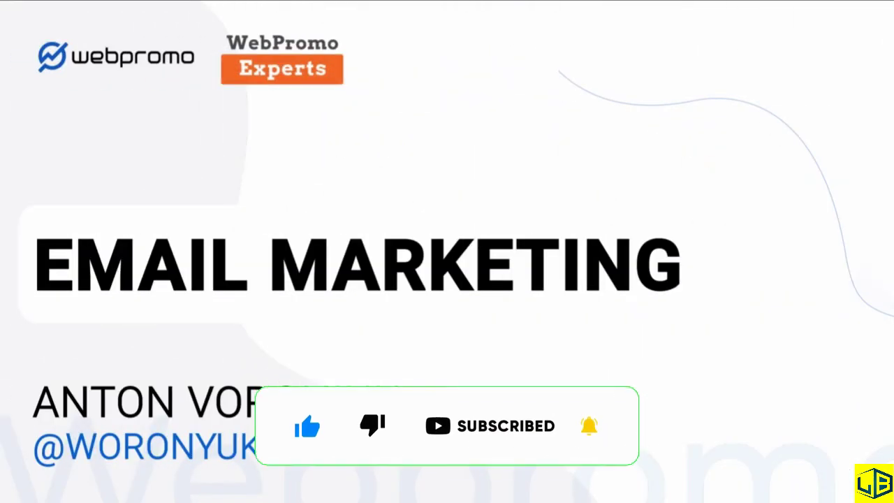